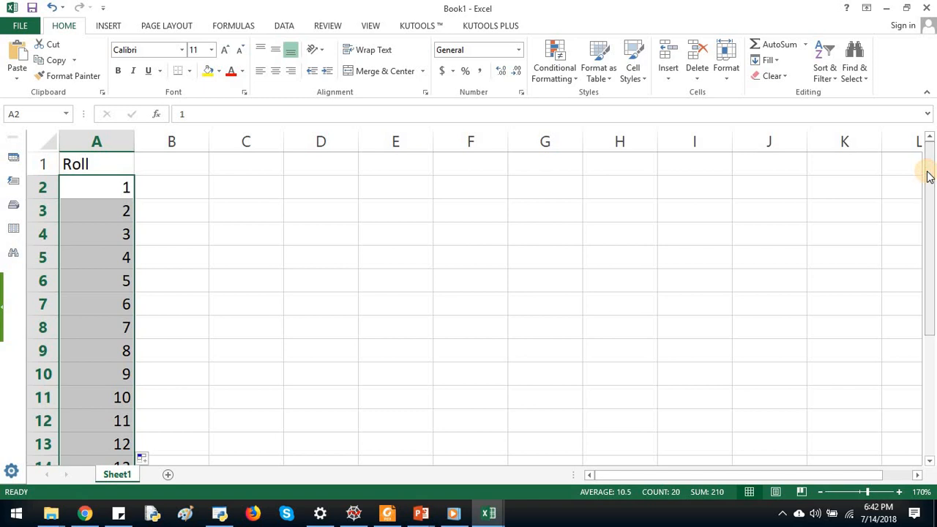
Enter the header "Final Exam mark" in cell B1
left_click(170, 159)
type("Fin")
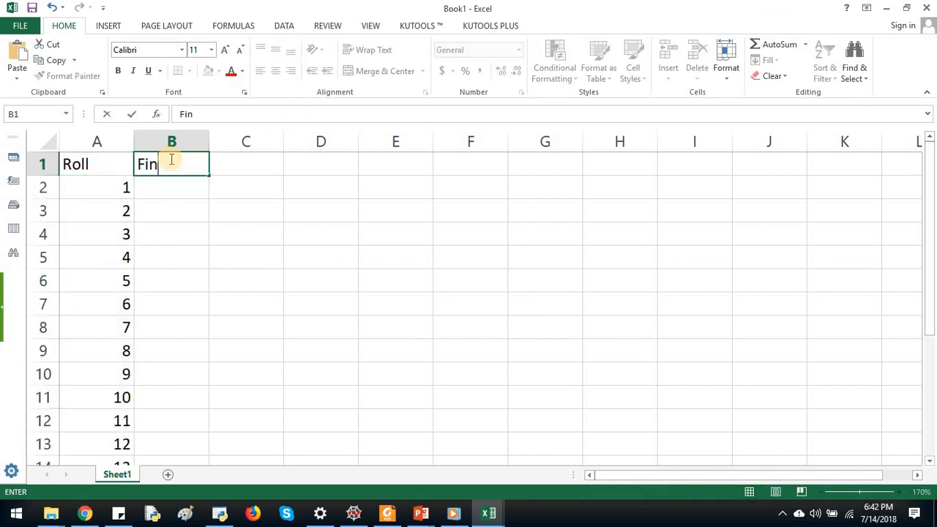
type("al Exam mark")
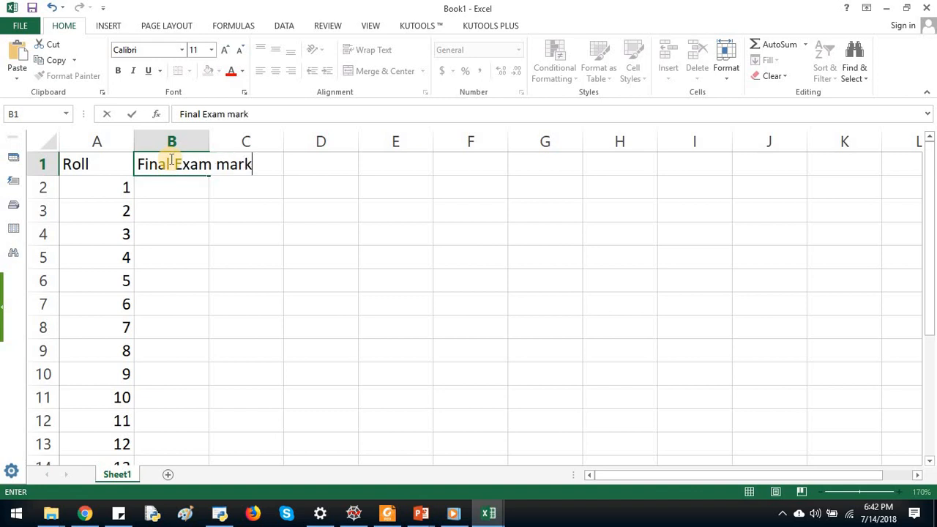
Enter the marks 68 and 97 for rolls 1 and 2 in cells B2 and B3
left_click(148, 189)
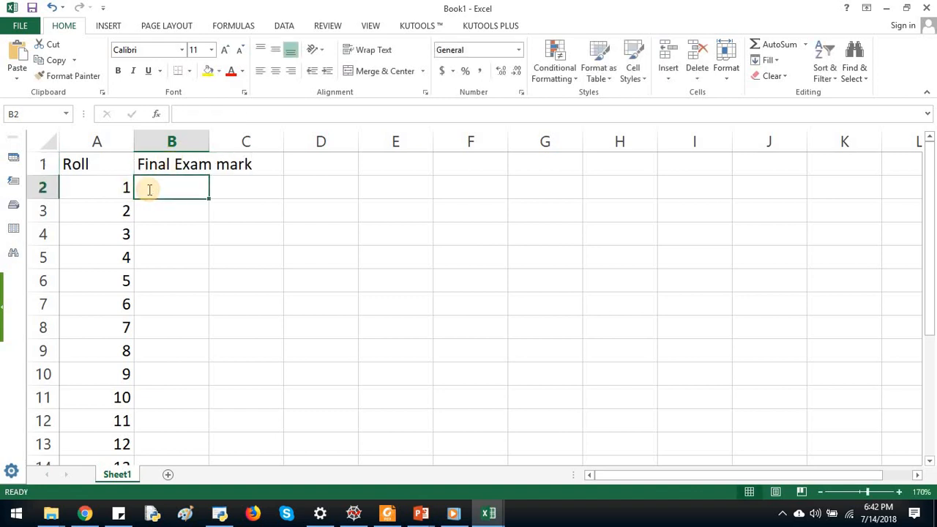
type("68")
key("Return")
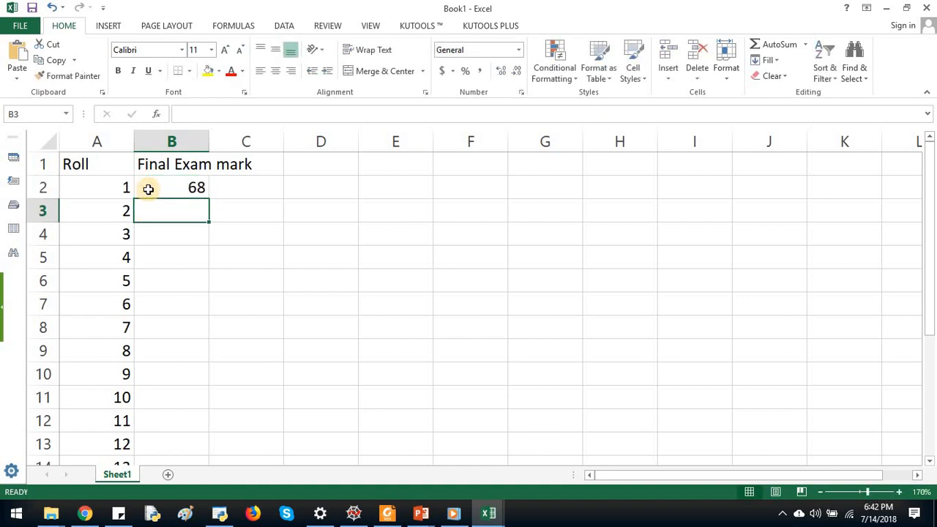
type("97")
key("Return")
Replace the mark in B2 with the random-number formula =RANDBETWEEN(65,85)
left_click(148, 190)
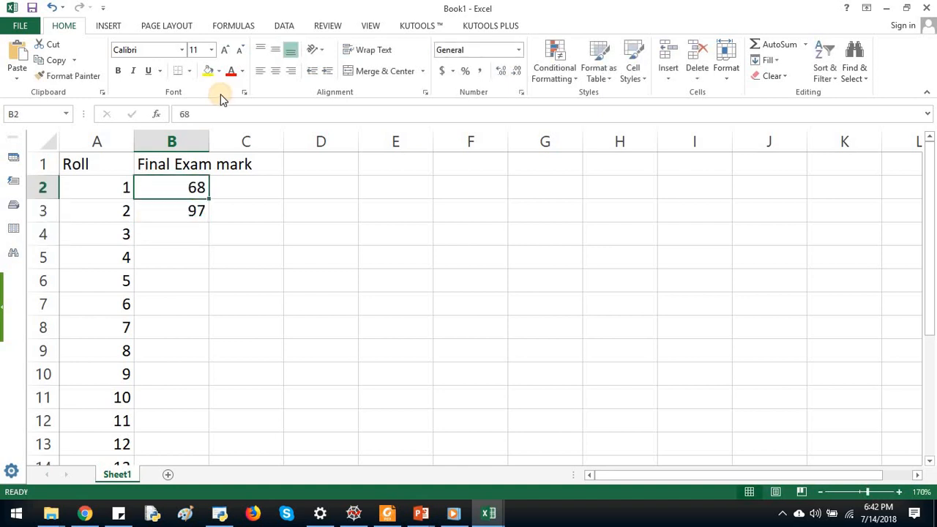
left_click(201, 112)
key("BackSpace")
key("BackSpace")
type("=")
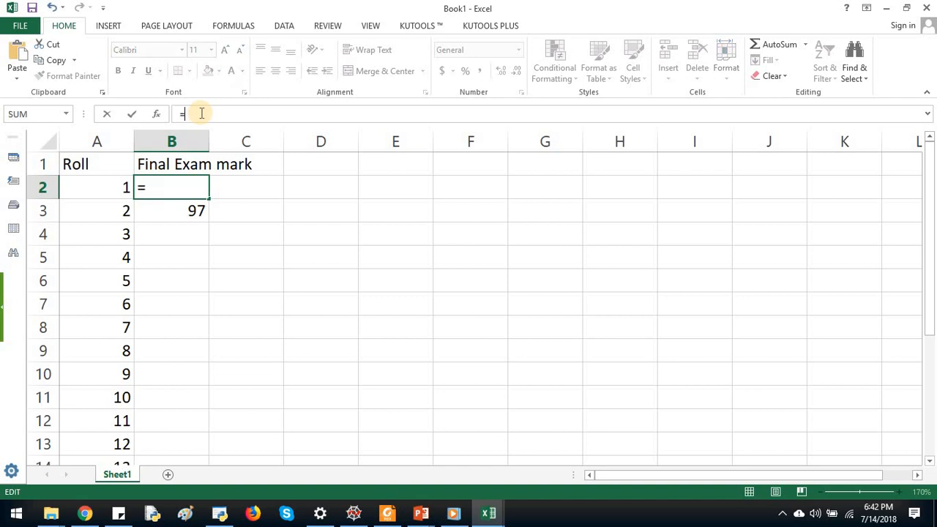
type("rand")
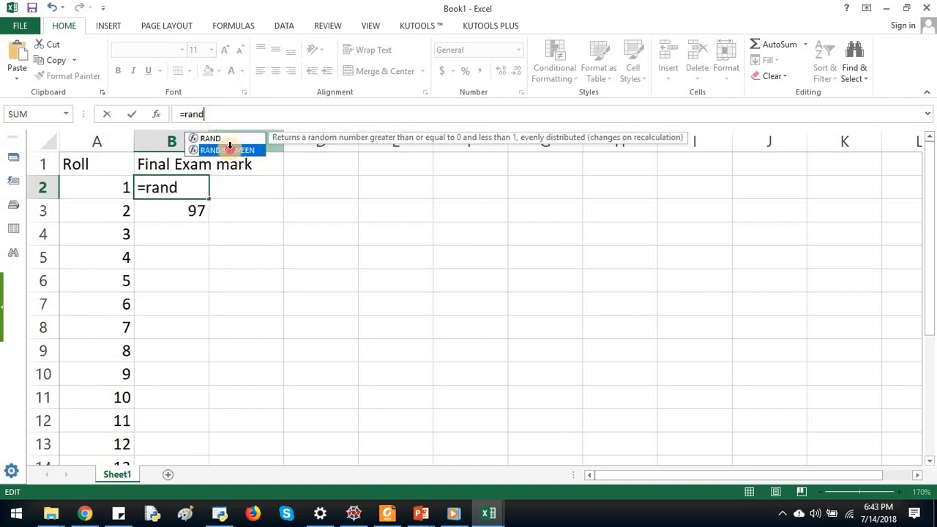
double_click(229, 149)
type("65")
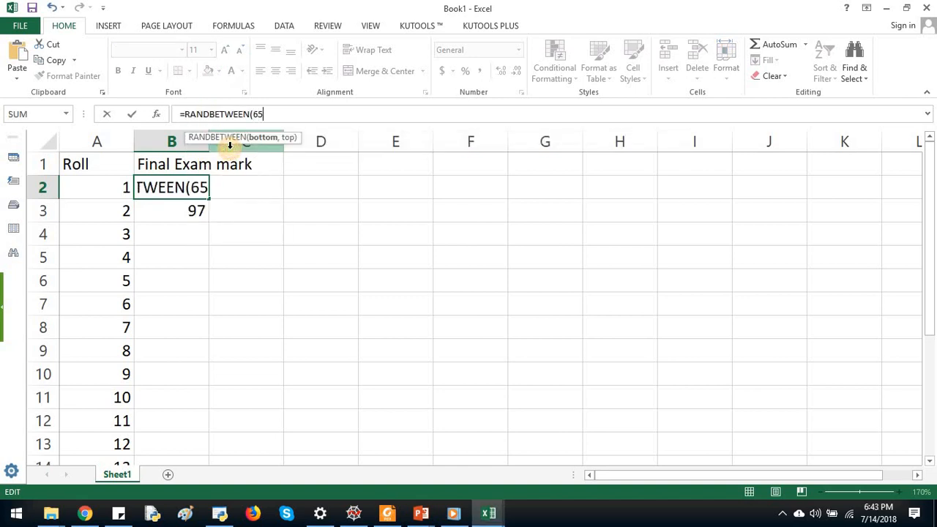
type(",")
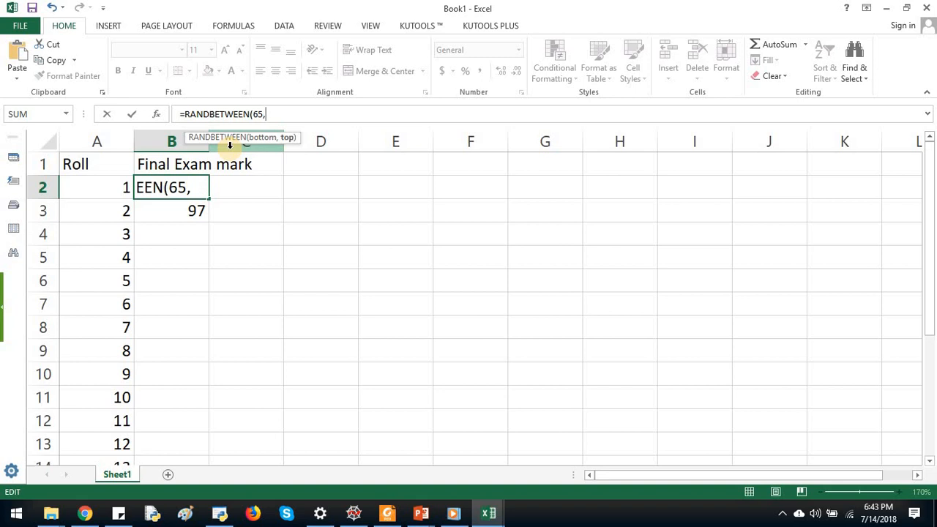
type("85)")
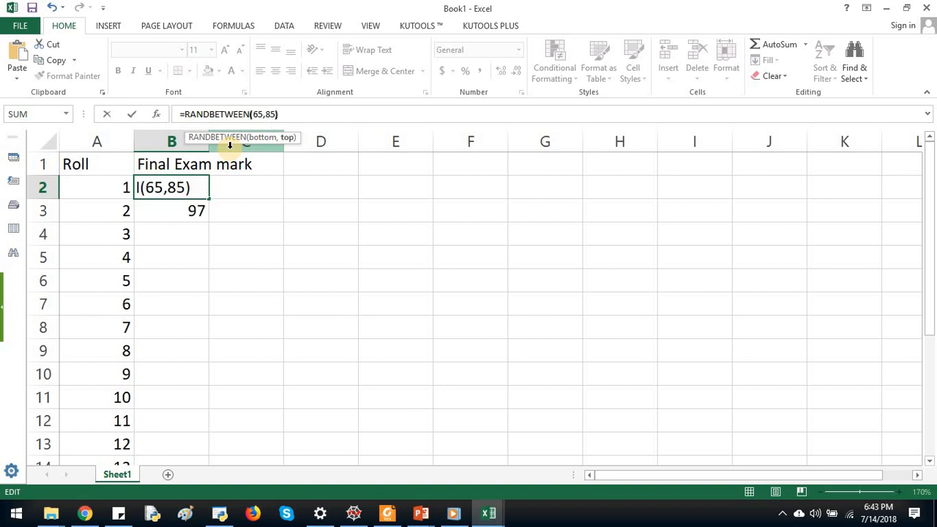
key("Return")
Fill the RANDBETWEEN formula from B2 down the Final Exam mark column for all rolls
left_click(194, 188)
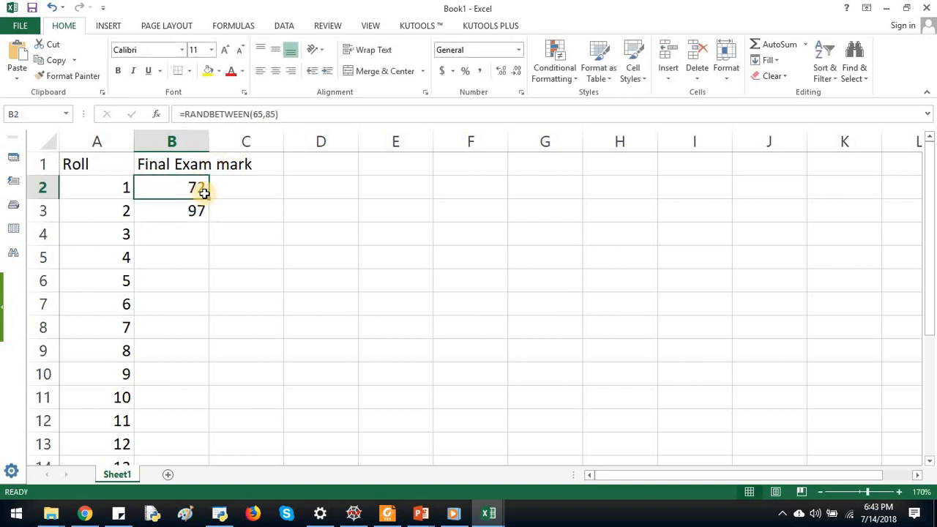
left_click_drag(210, 198, 210, 212)
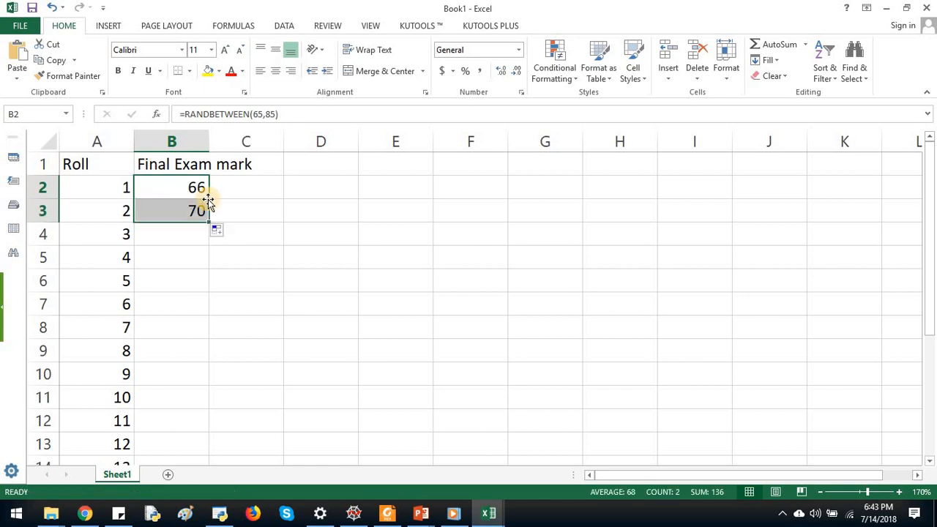
double_click(208, 221)
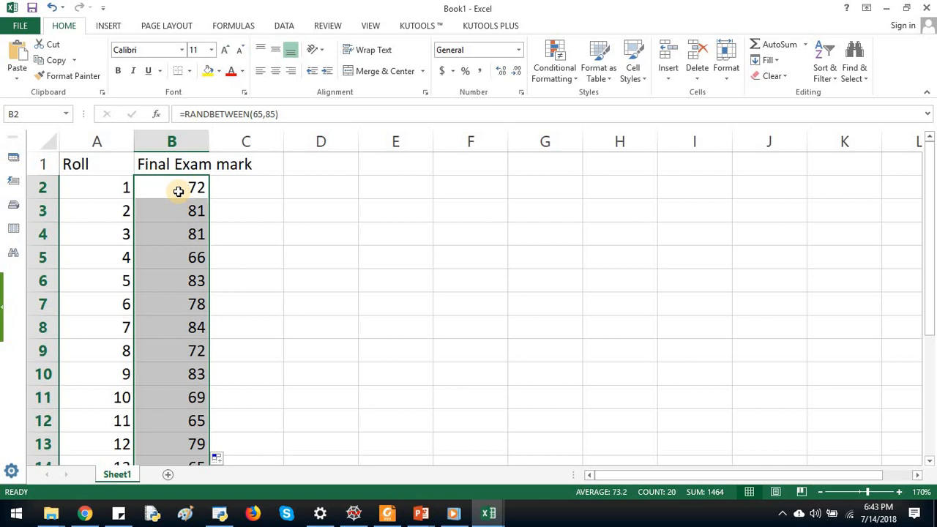
Copy the random marks in column B and paste them in place as values only
key("ctrl+c")
key("ctrl+v")
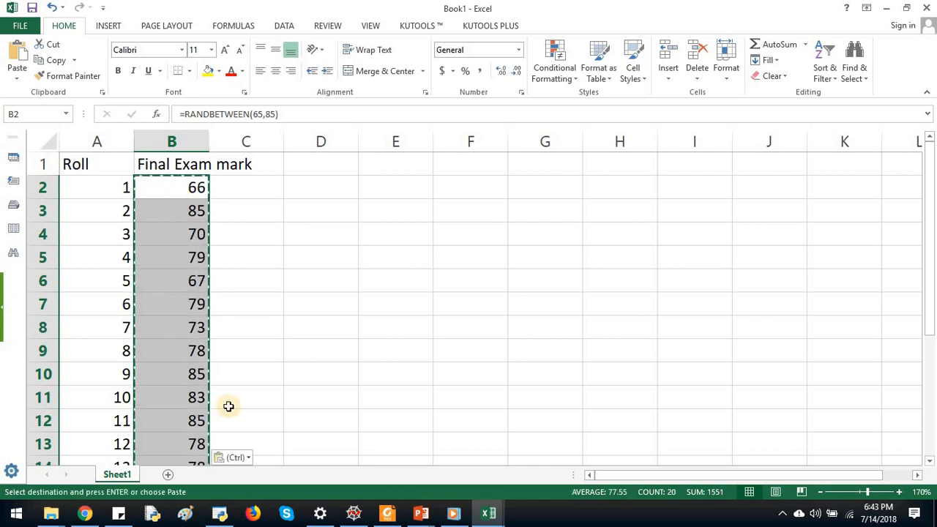
left_click(235, 457)
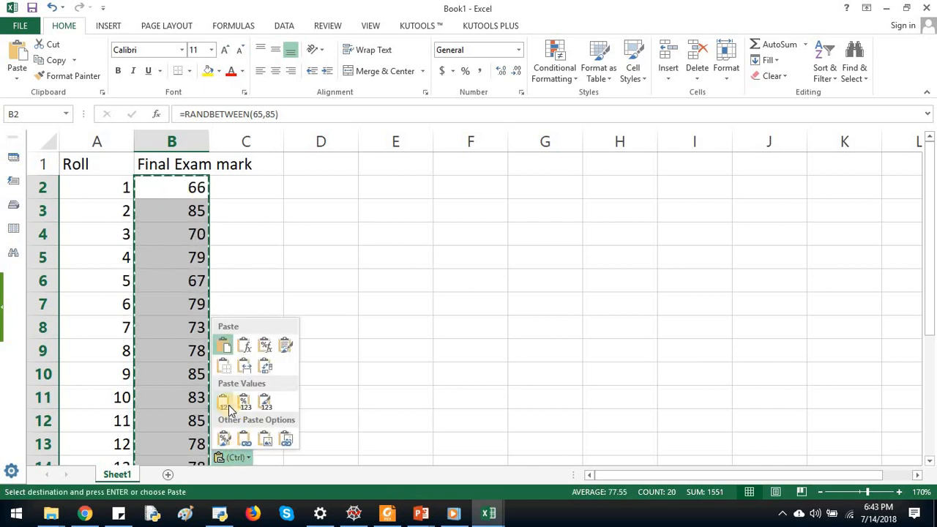
left_click(227, 404)
left_click_drag(279, 226, 278, 253)
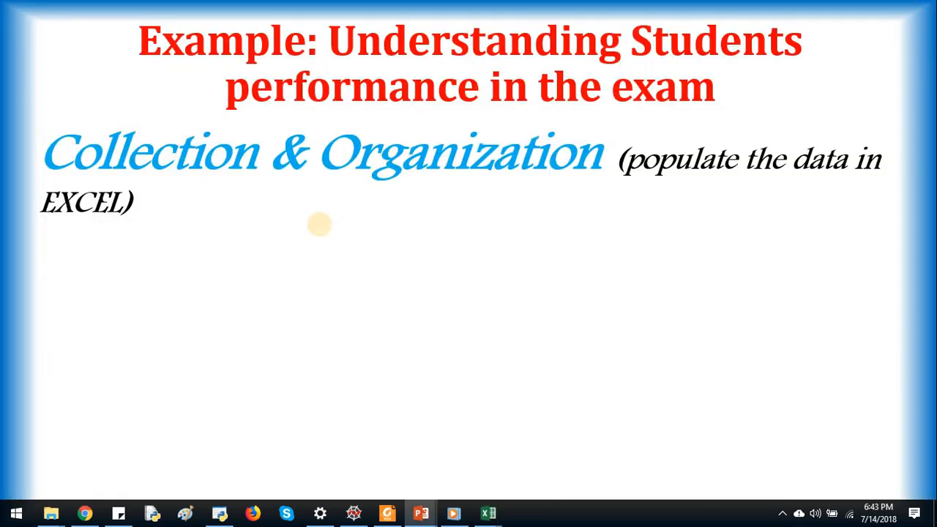
Reveal the Analysis point on the slide, then return to Excel and review the Roll and Final Exam mark columns
key("Right")
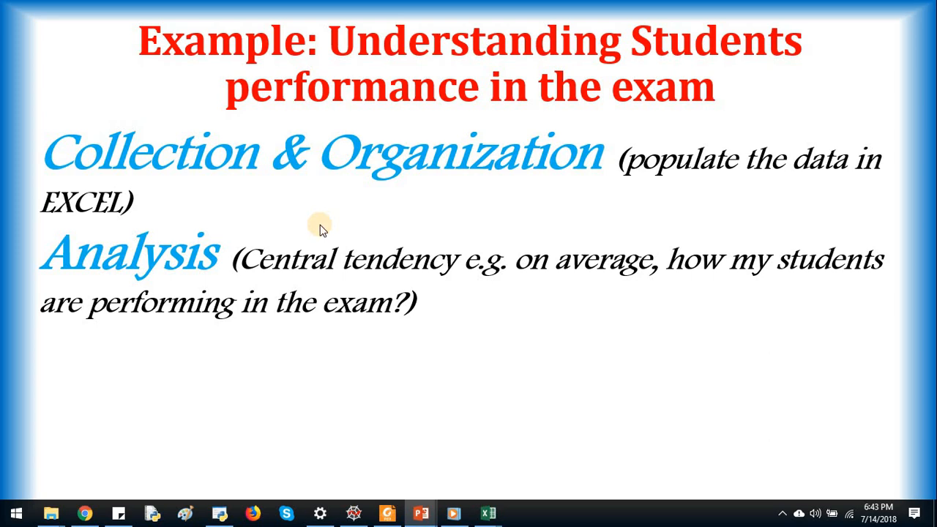
key("alt+Tab")
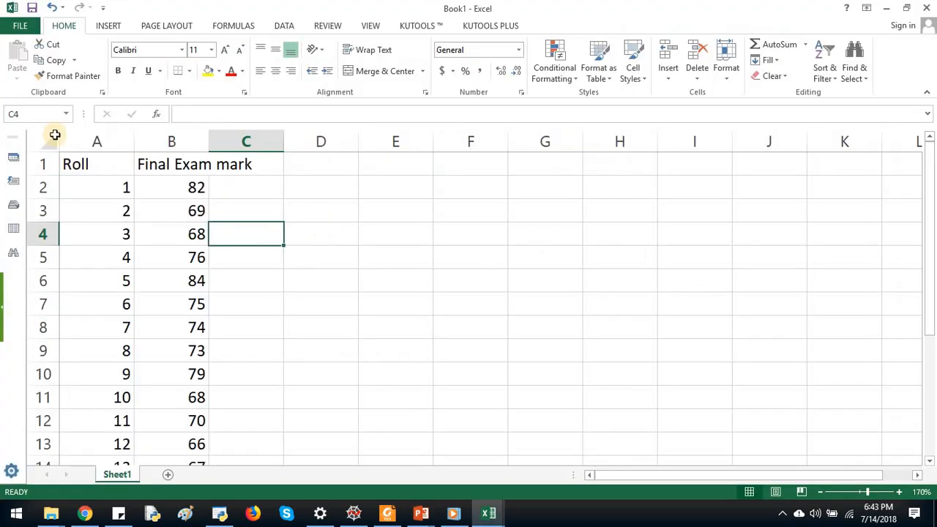
left_click(98, 139)
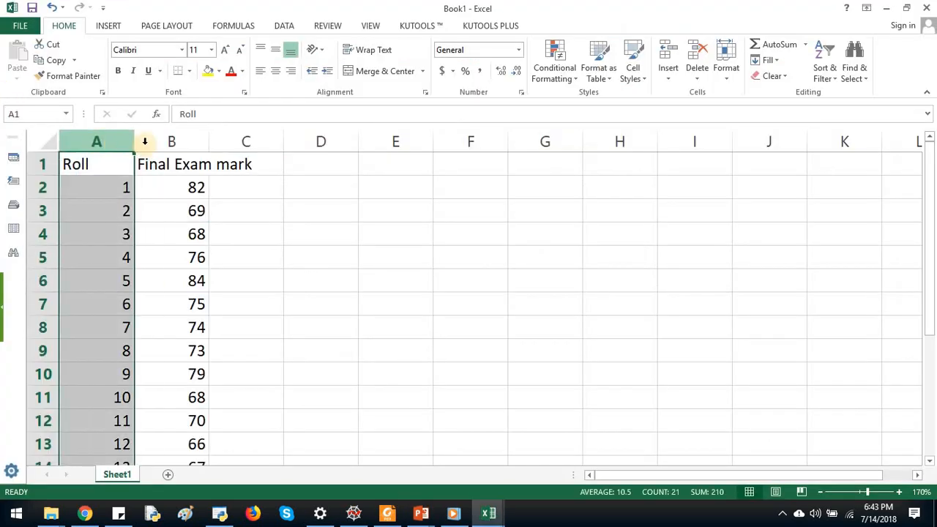
left_click(191, 144)
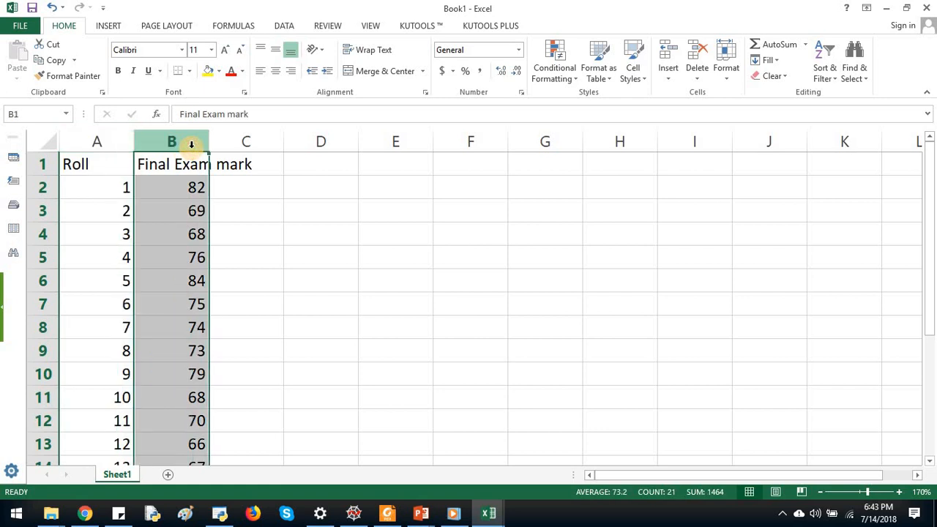
Label cell E3 "average" and calculate the mean exam mark in F3 with =AVERAGE(B2:B21)
left_click(404, 209)
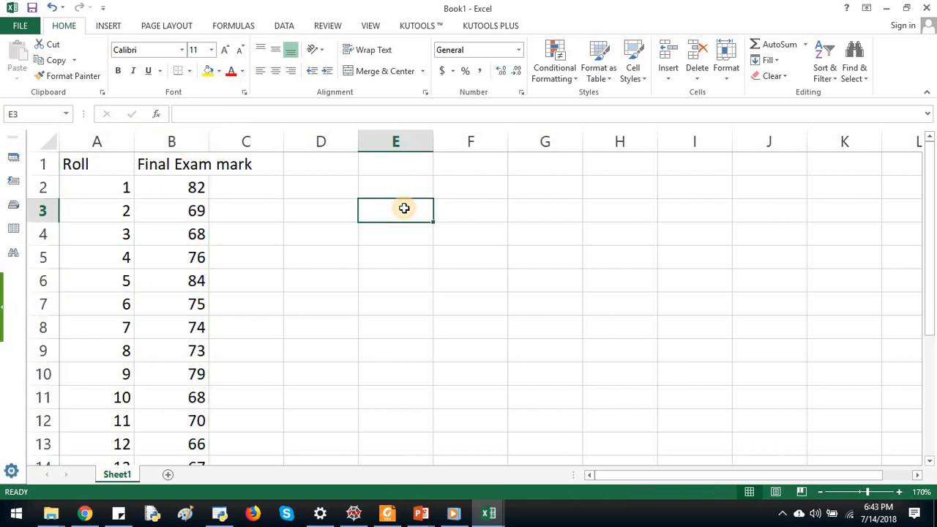
type("average")
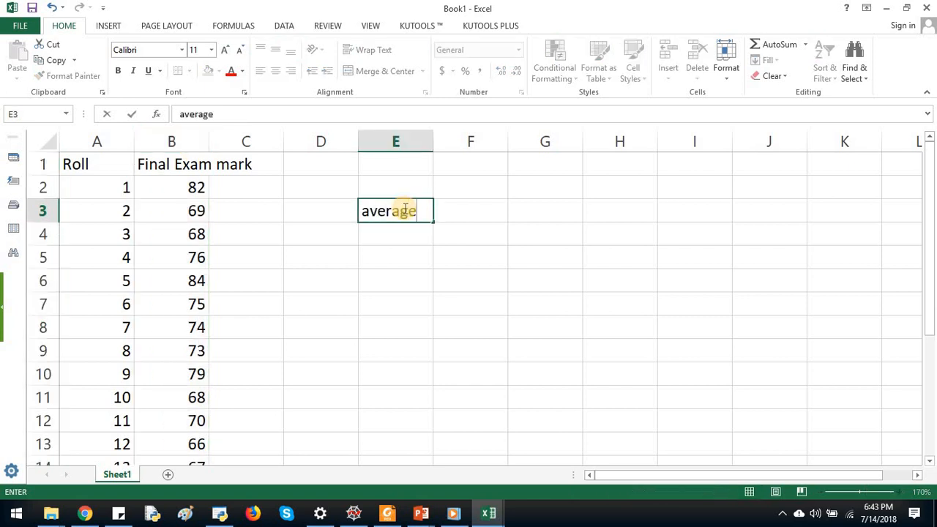
key("Tab")
type("=avg")
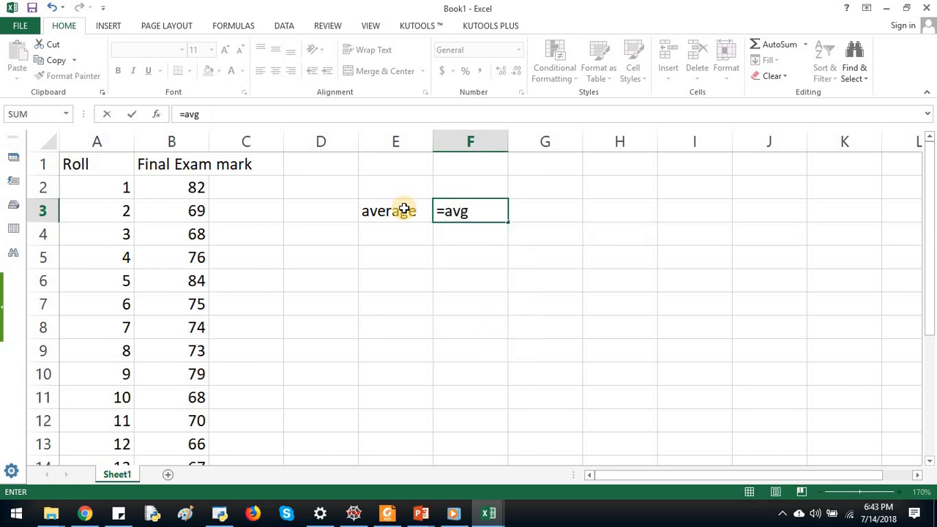
key("BackSpace")
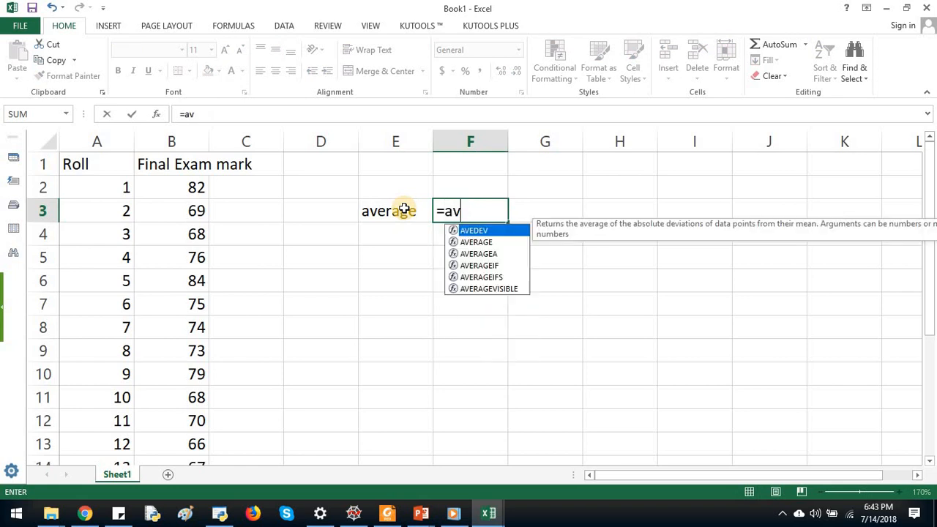
double_click(483, 243)
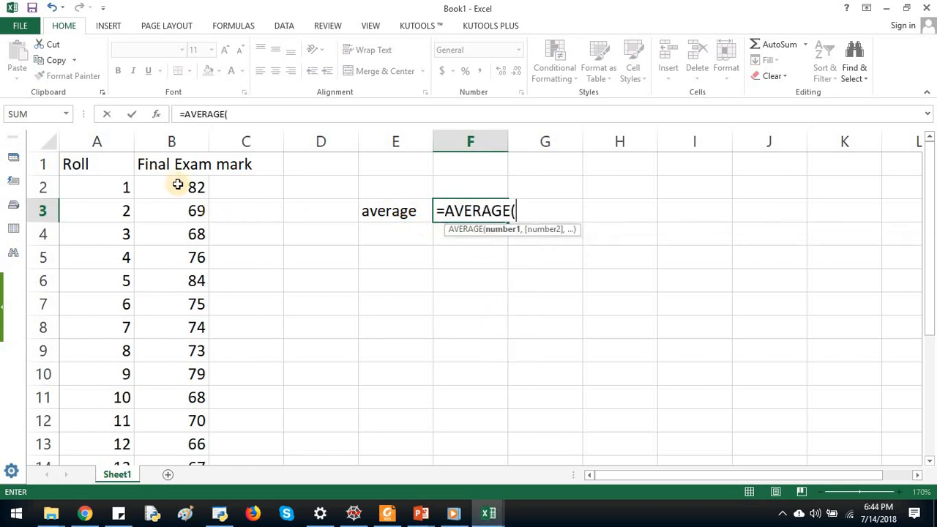
left_click(176, 182)
key("F8")
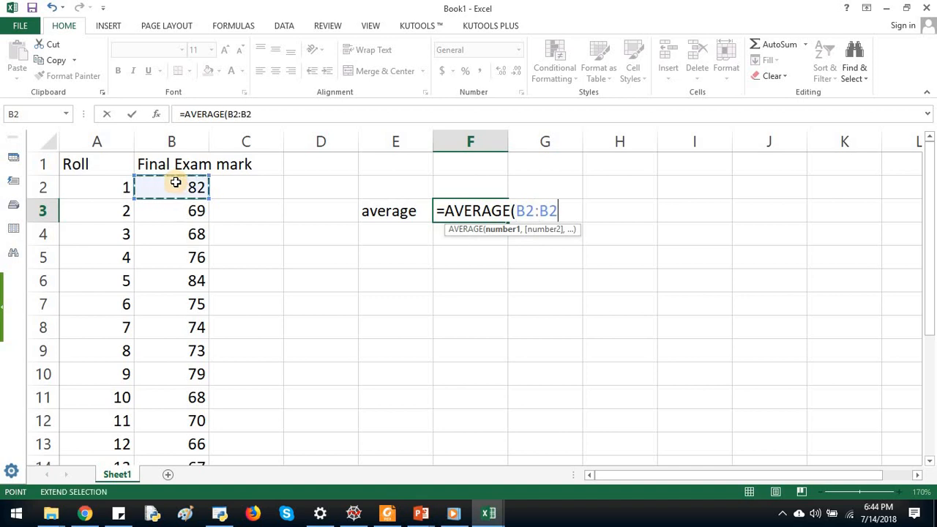
left_click(261, 116)
type("1)")
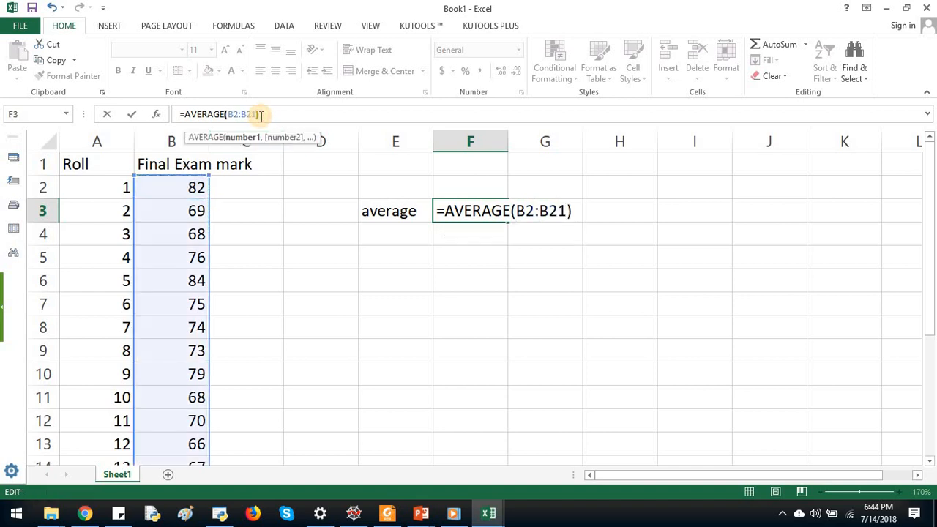
key("Return")
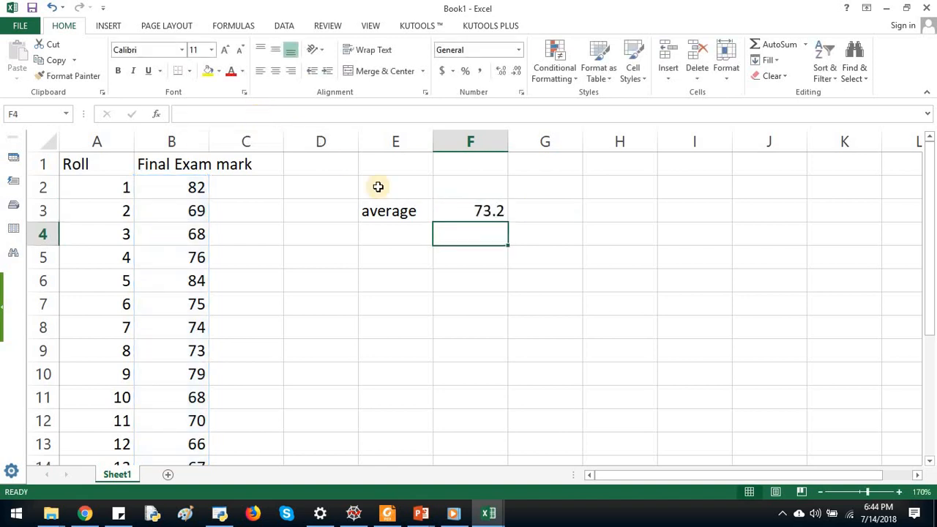
Examine the average formula in F3 and switch to the PowerPoint presentation
left_click(480, 212)
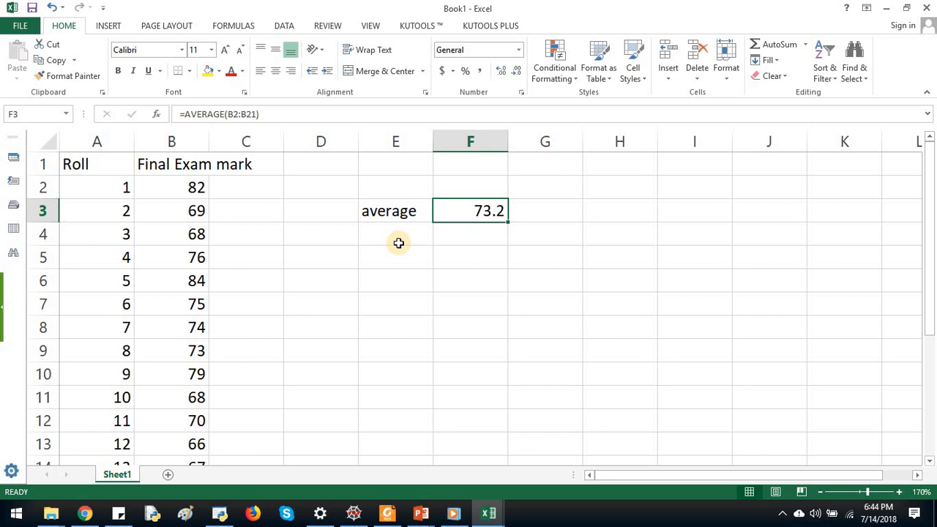
key("alt+Tab")
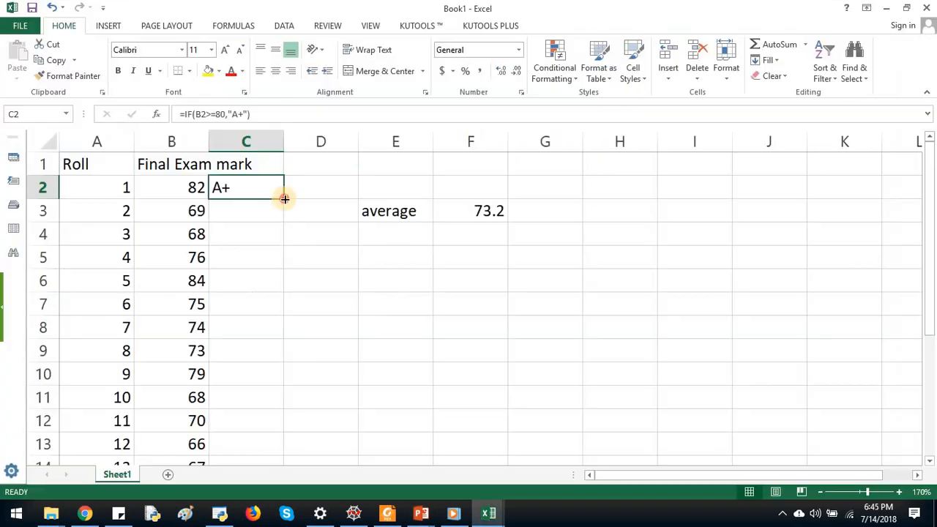
Fill the formula =IF(B2>=80,"A+") from C2 down column C for all rolls and check the results
key("Down")
key("Down")
key("Down")
key("Down")
left_click_drag(929, 175, 933, 329)
left_click_drag(930, 194, 927, 155)
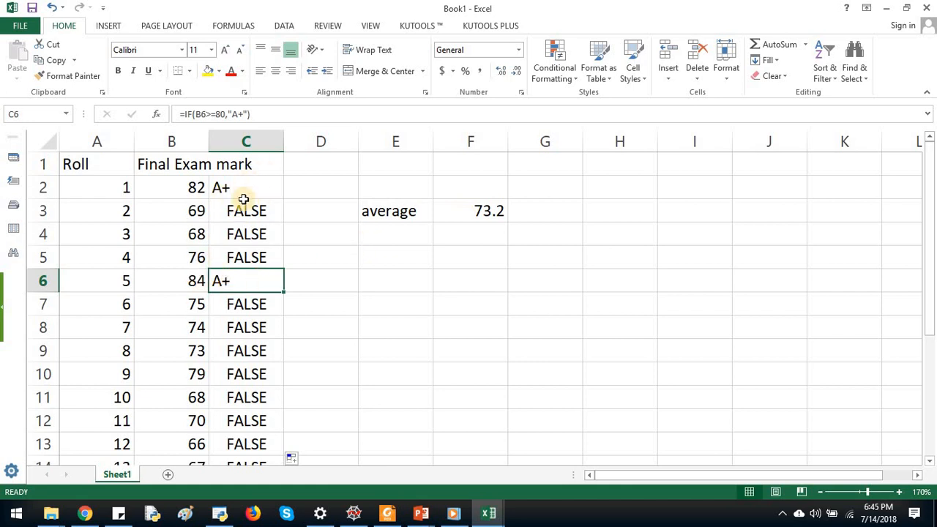
Label D2 "Total number of students getting A+" and enter the formula =COUNTIF(C2,"A+") in E2
left_click(314, 194)
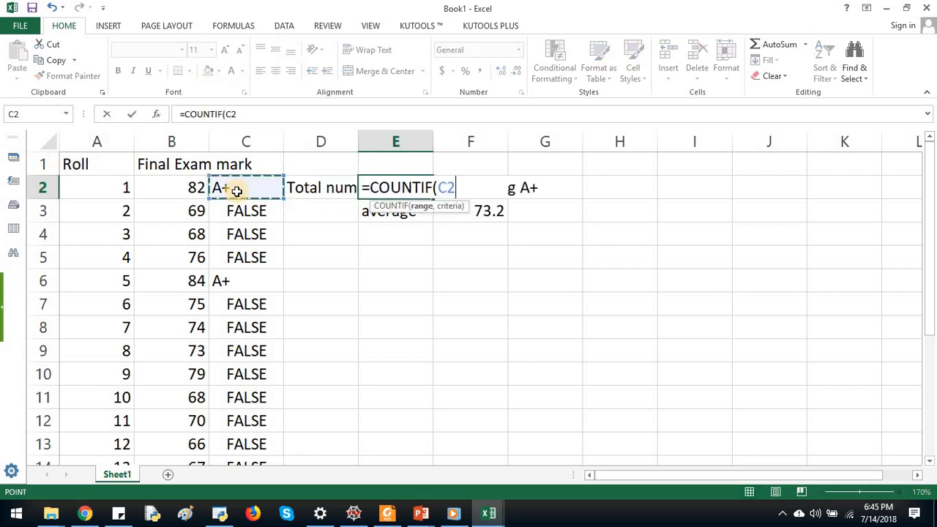
type(",")
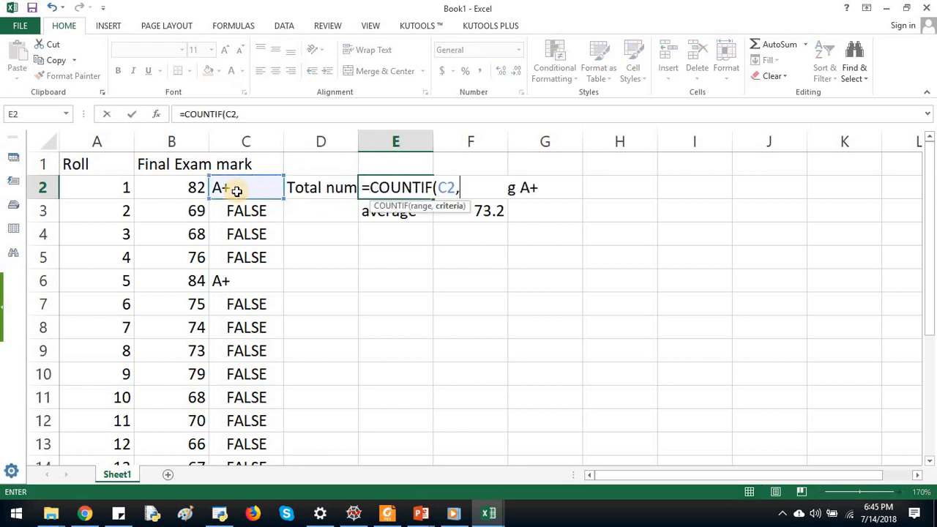
type("\"\"")
key("Left")
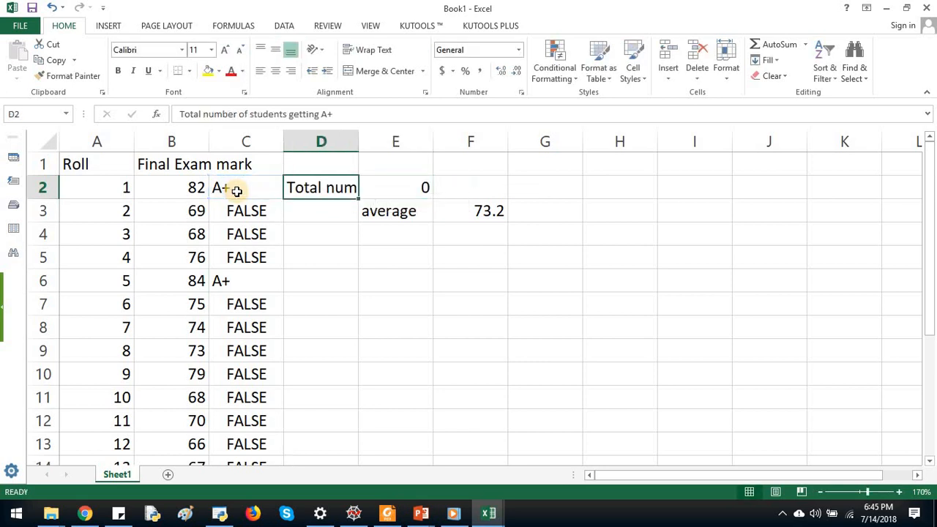
key("Right")
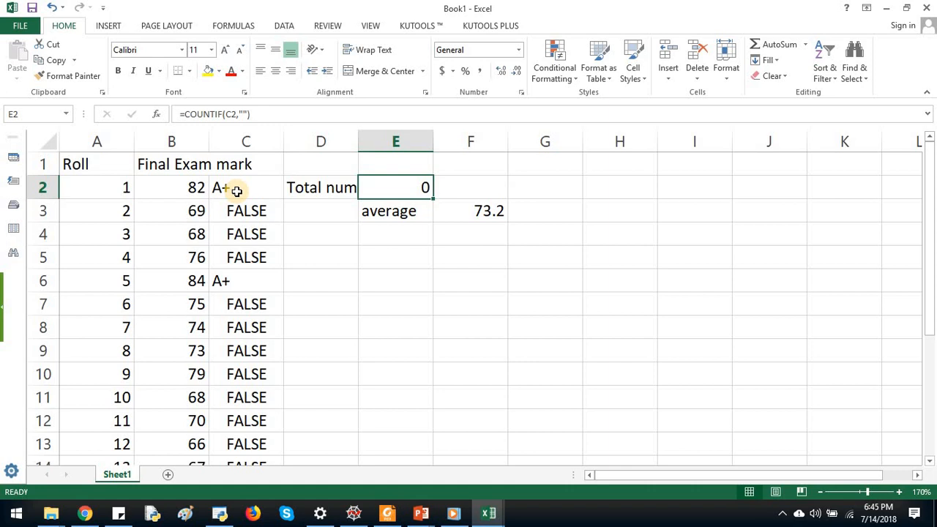
left_click(242, 114)
type("A+")
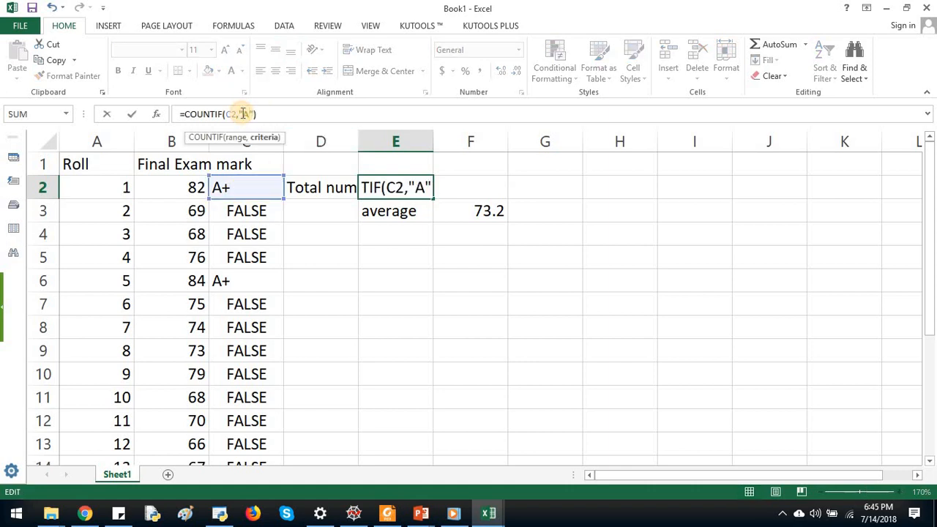
key("Return")
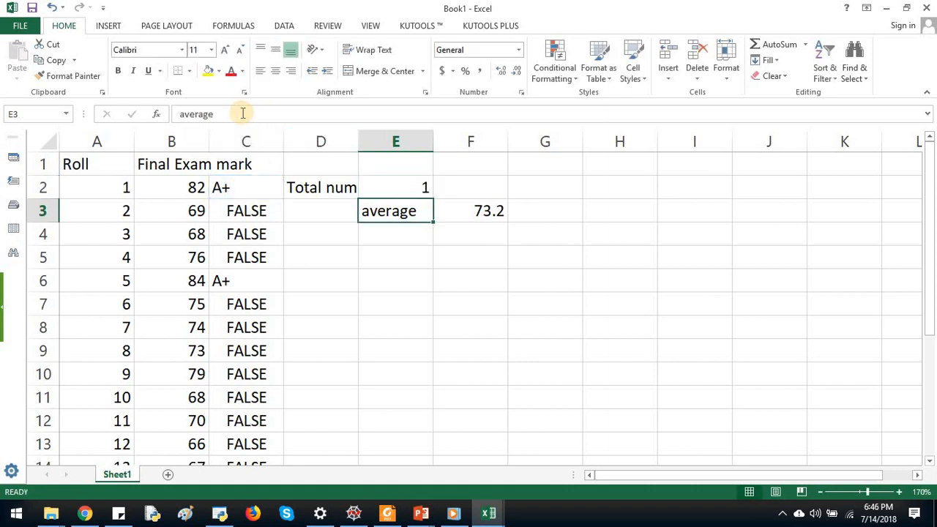
Extend the counted range in the E2 formula to cover all rolls, making it =COUNTIF(C2:C21,"A+")
left_click(370, 188)
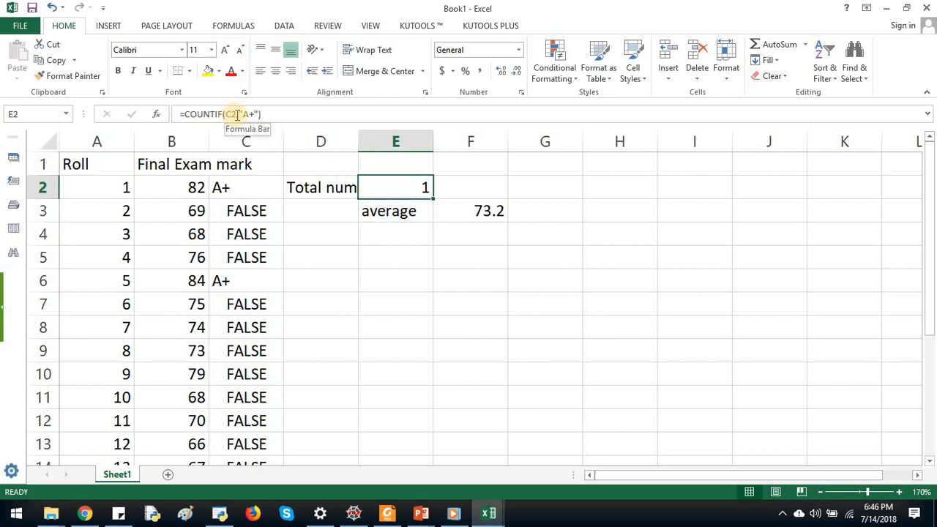
left_click(238, 115)
type(":")
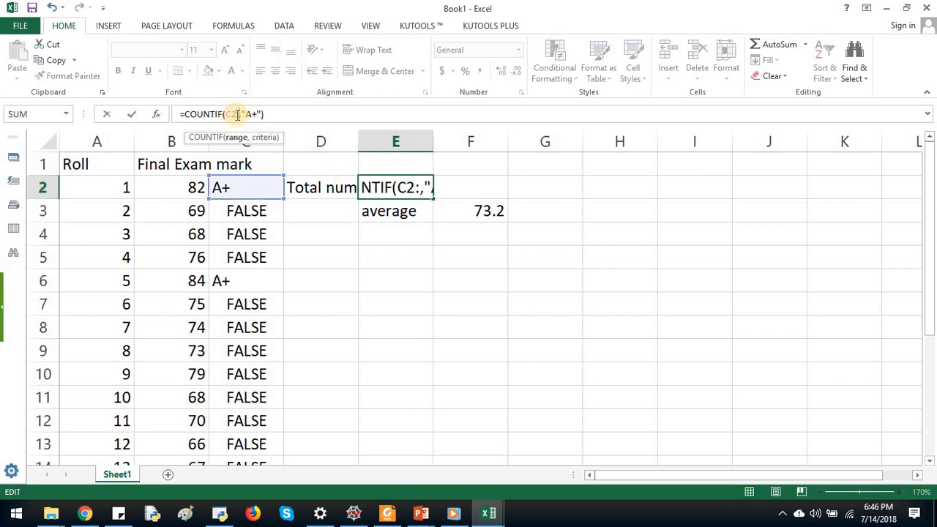
type("C21")
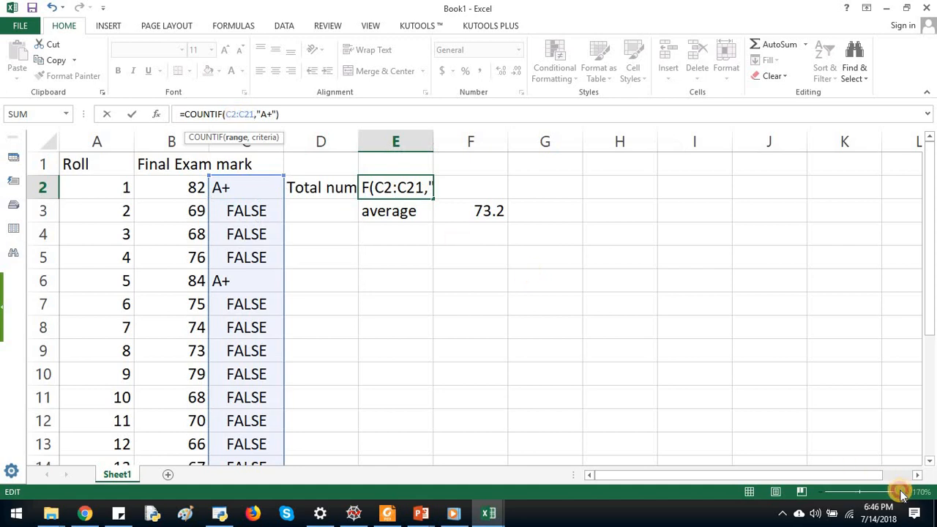
left_click(299, 115)
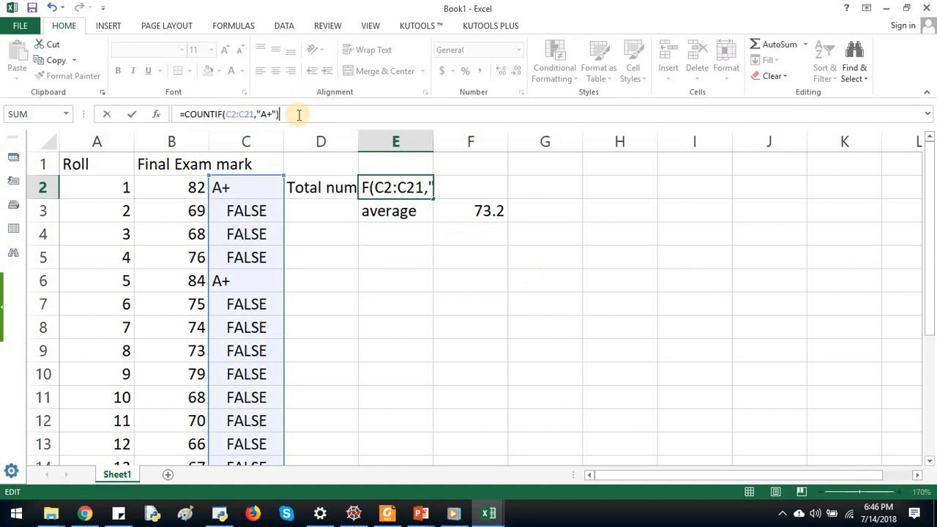
key("Return")
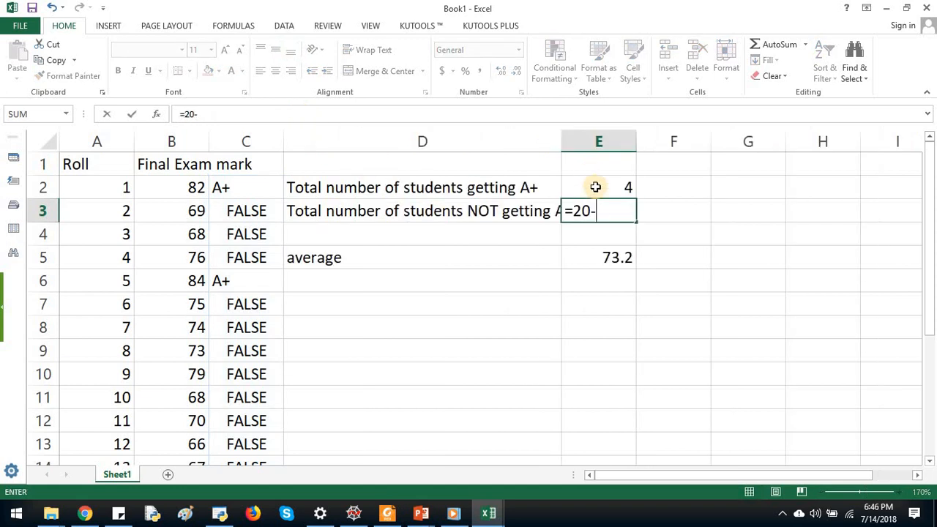
Calculate the number of students not getting A+ in E3 with =20-E2 and widen column D to fit its labels
left_click(596, 188)
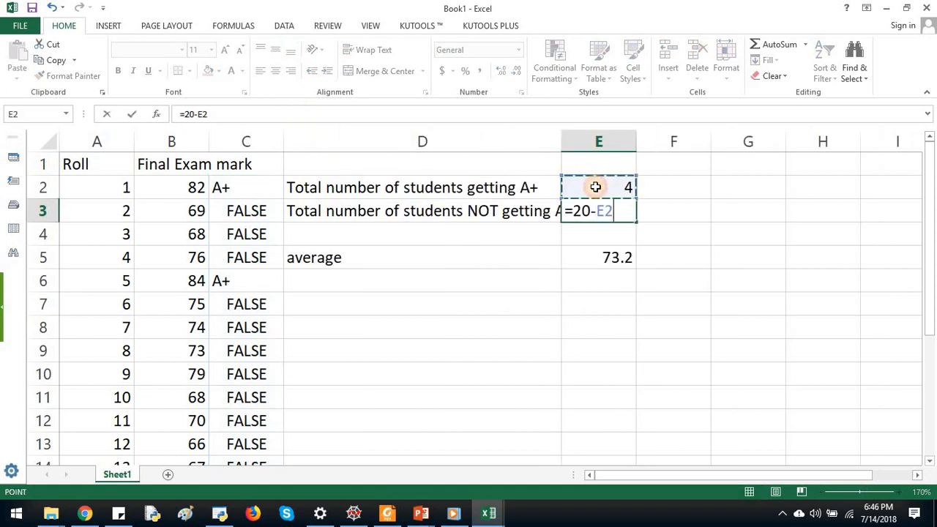
key("Return")
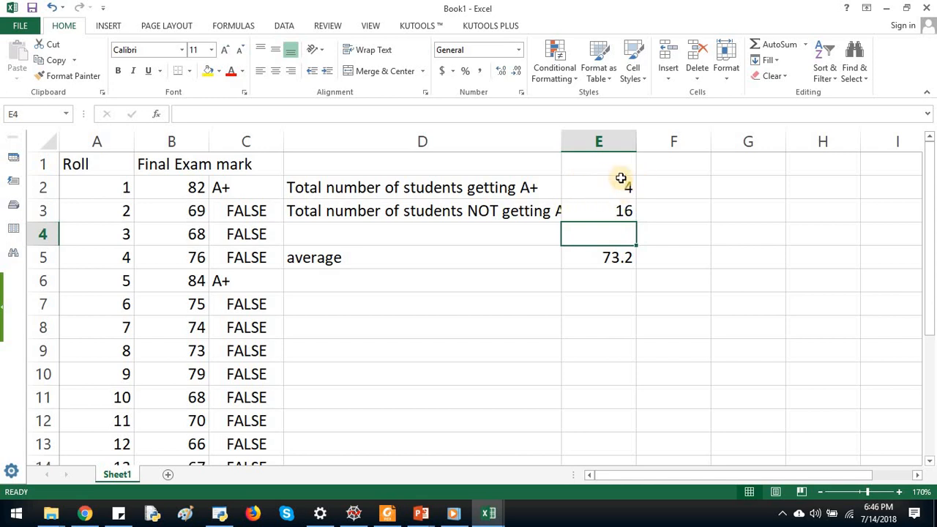
left_click_drag(578, 136, 597, 136)
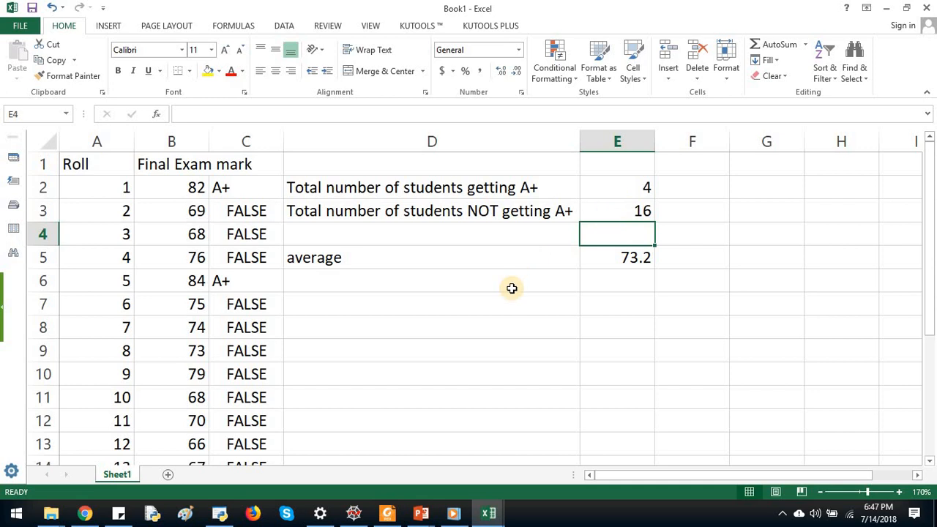
Insert a 2-D pie chart from E2:E3 and apply the grey gradient chart style with percentage labels
left_click_drag(617, 188, 612, 207)
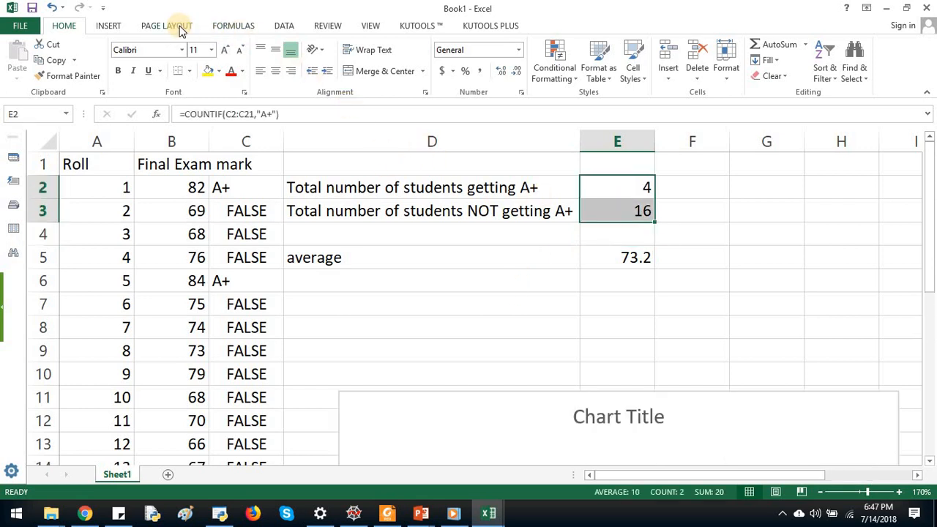
left_click(106, 25)
left_click(338, 75)
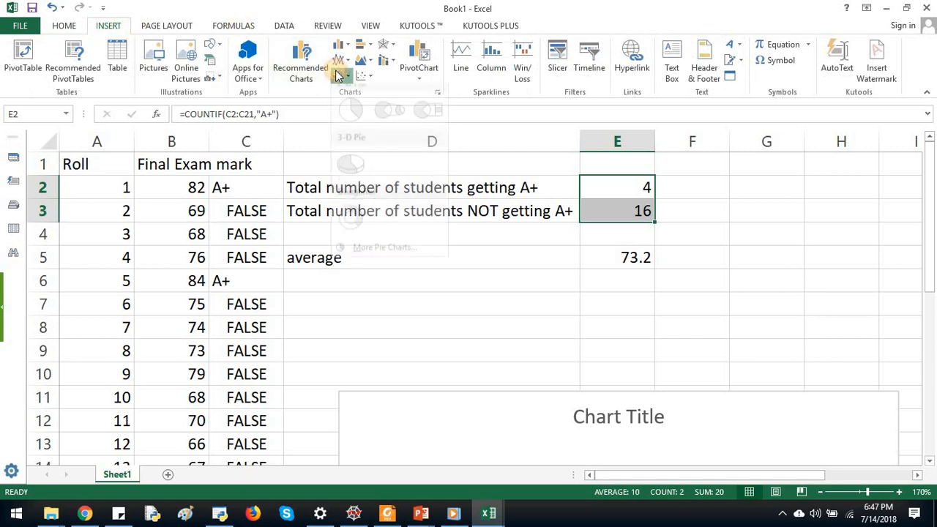
left_click(341, 124)
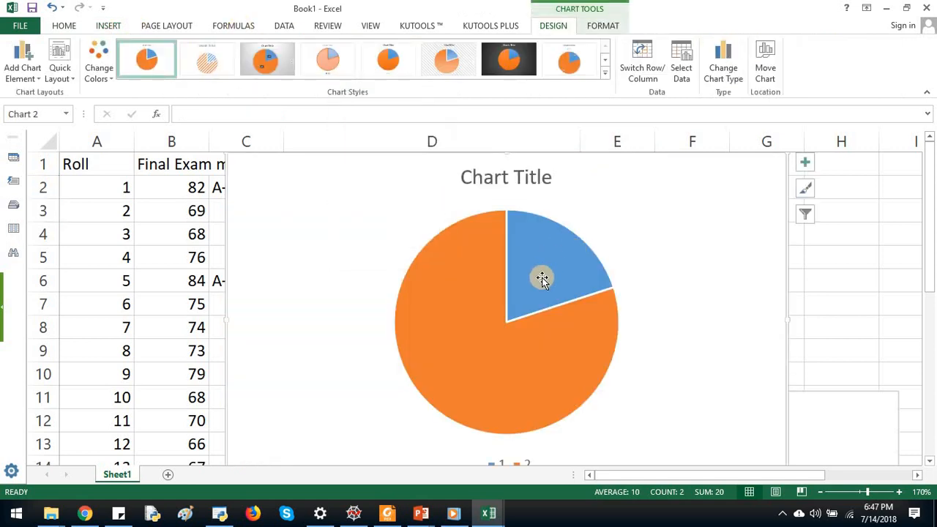
left_click(276, 68)
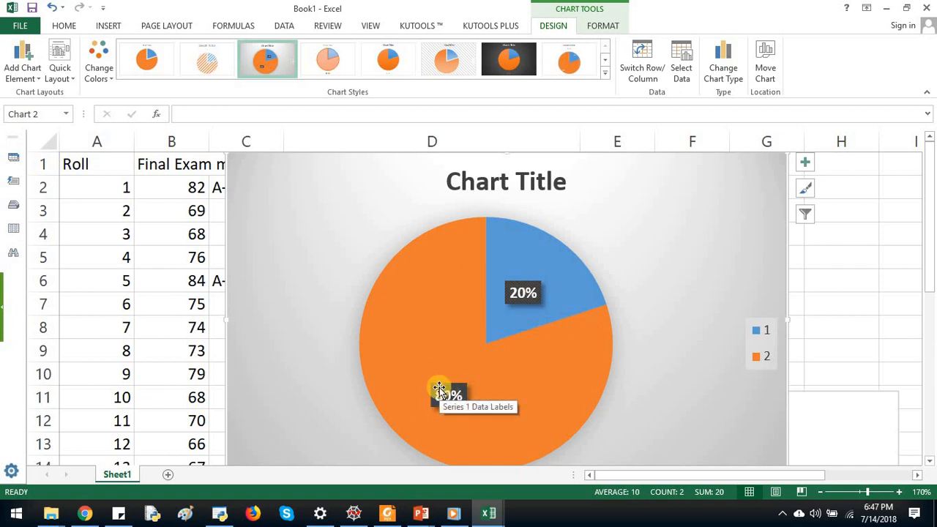
Switch to PowerPoint to reveal the Presentation point, review the pie chart in Excel, and return to the slide
key("alt")
key("alt+Tab")
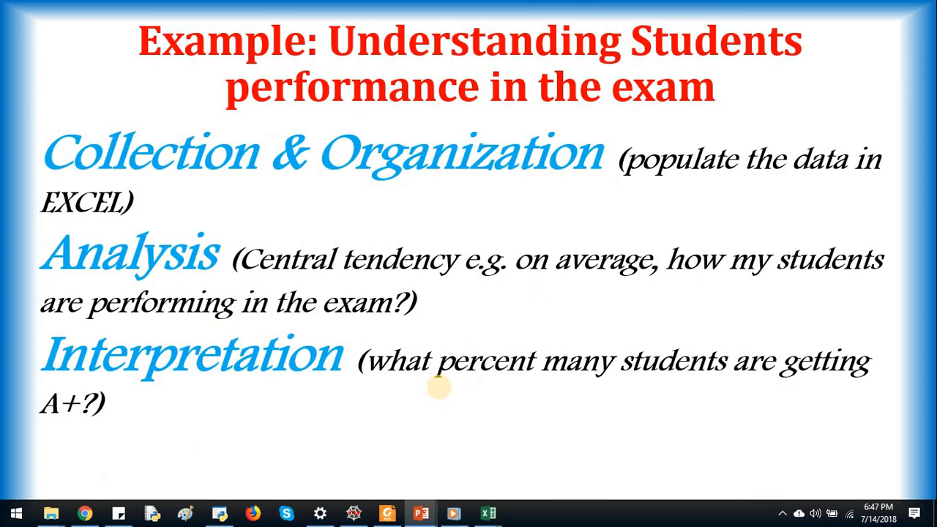
key("Right")
key("alt+Tab")
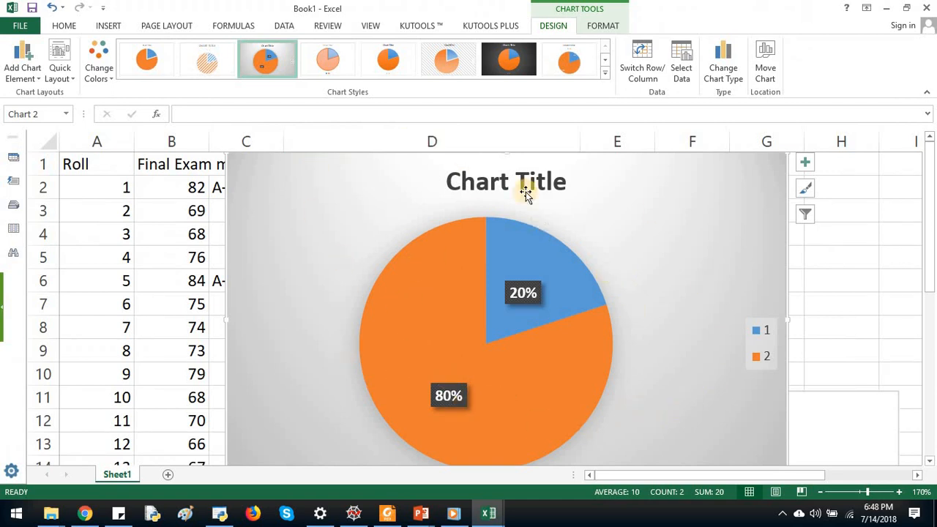
key("alt+Tab")
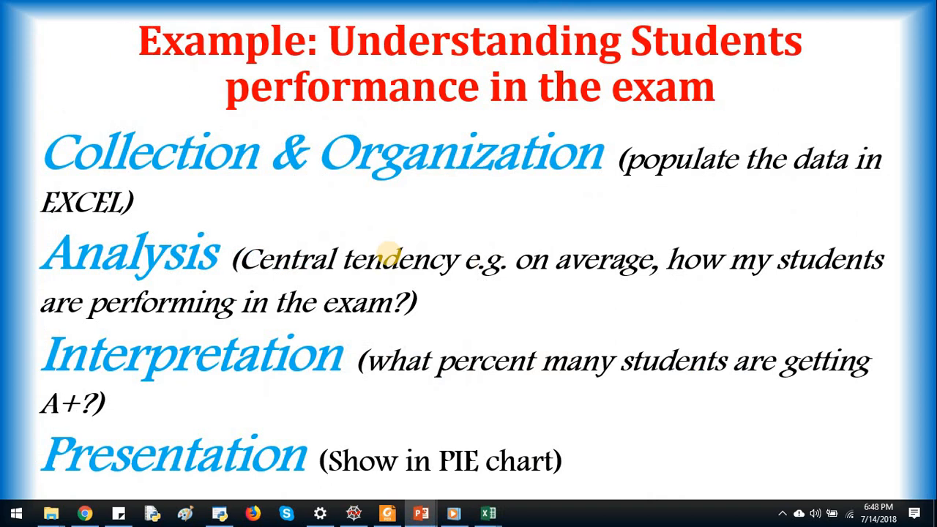